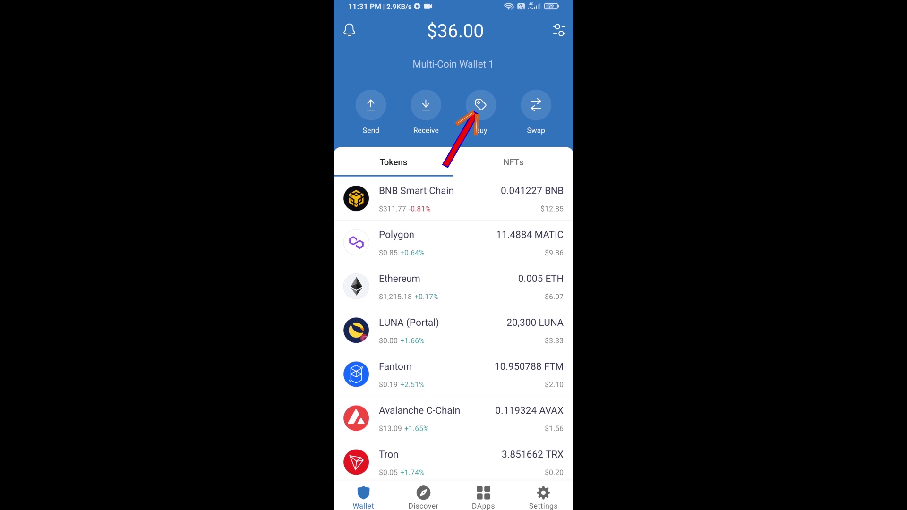
Start a purchase of Ethereum, replacing the preset $150 purchase amount.
left_click(480, 105)
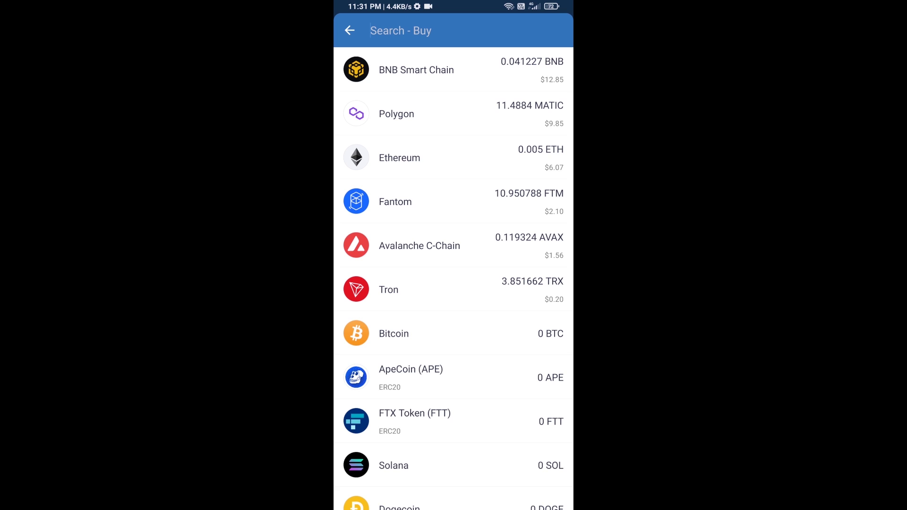
left_click(440, 31)
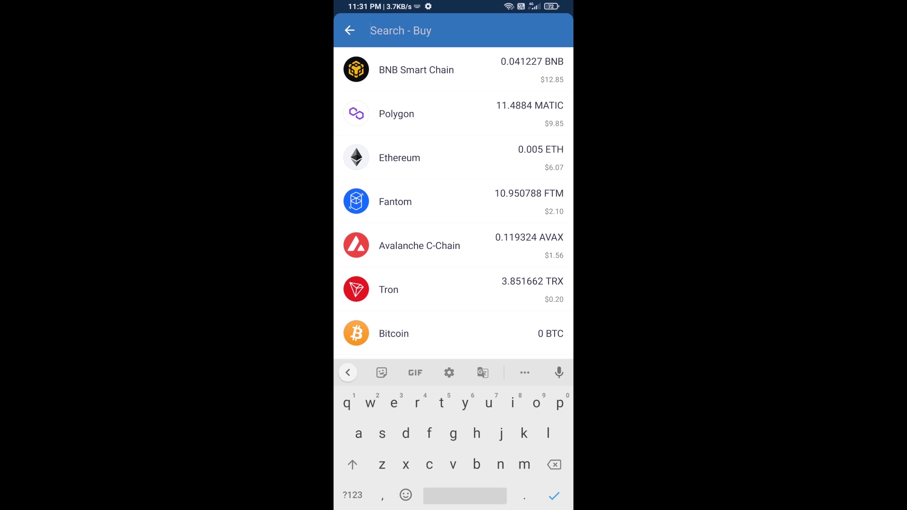
type("eth")
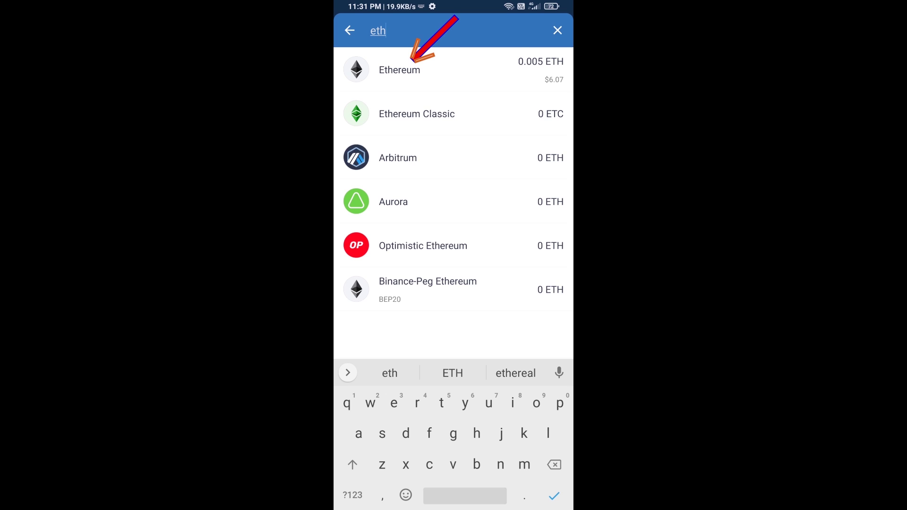
left_click(400, 69)
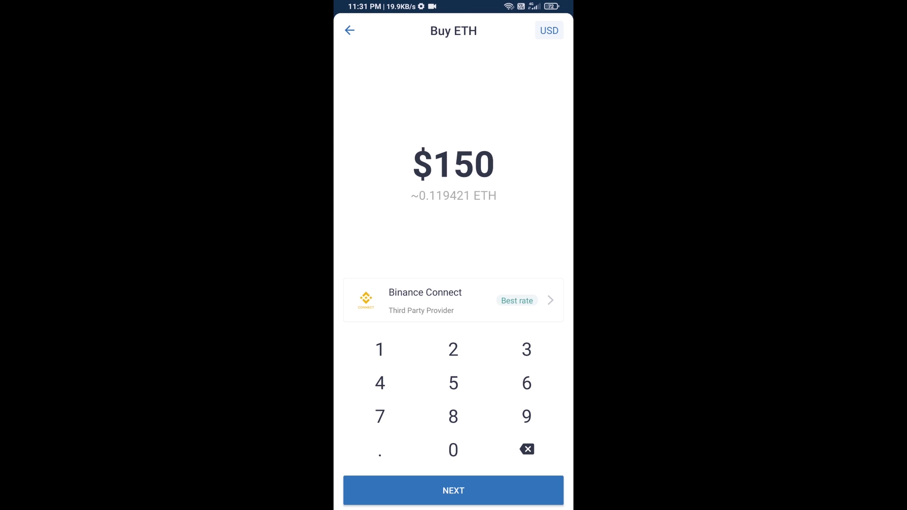
left_click(527, 449)
left_click(528, 449)
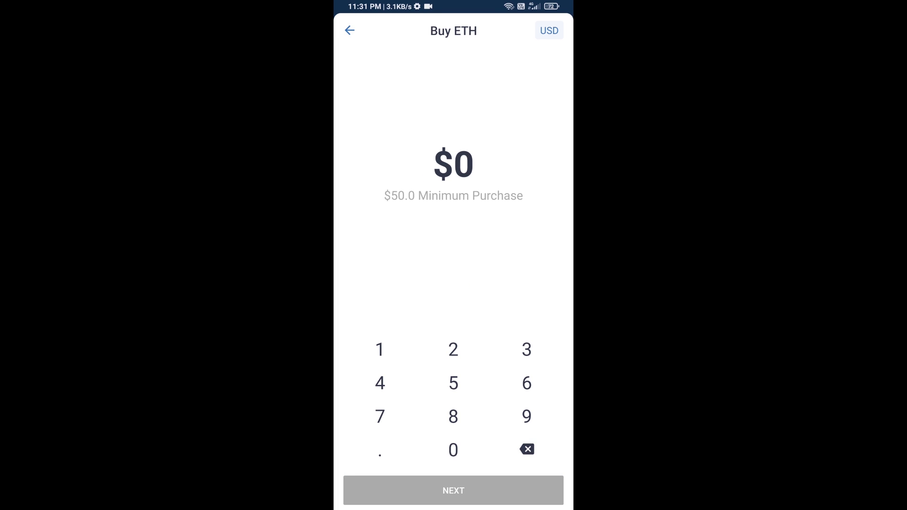
left_click(453, 382)
left_click(454, 450)
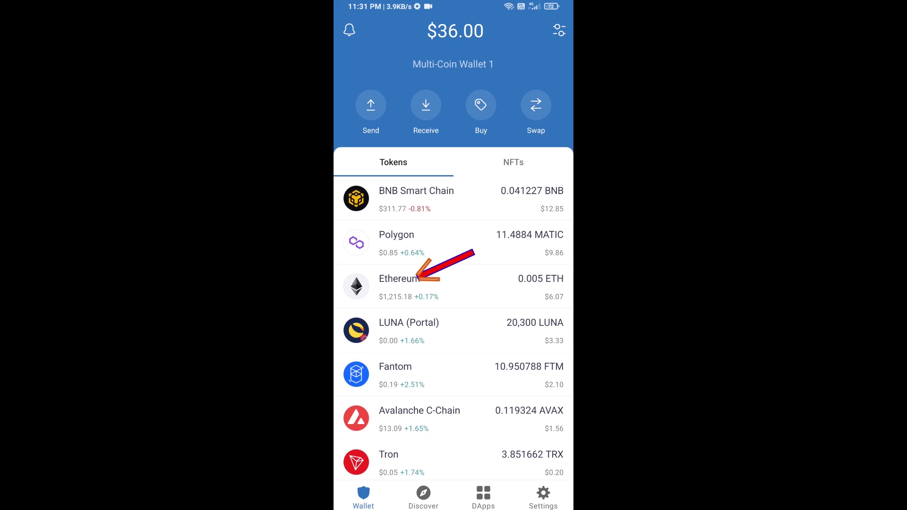
View Ethereum's receiving address and QR code, then return to the wallet home.
left_click(399, 278)
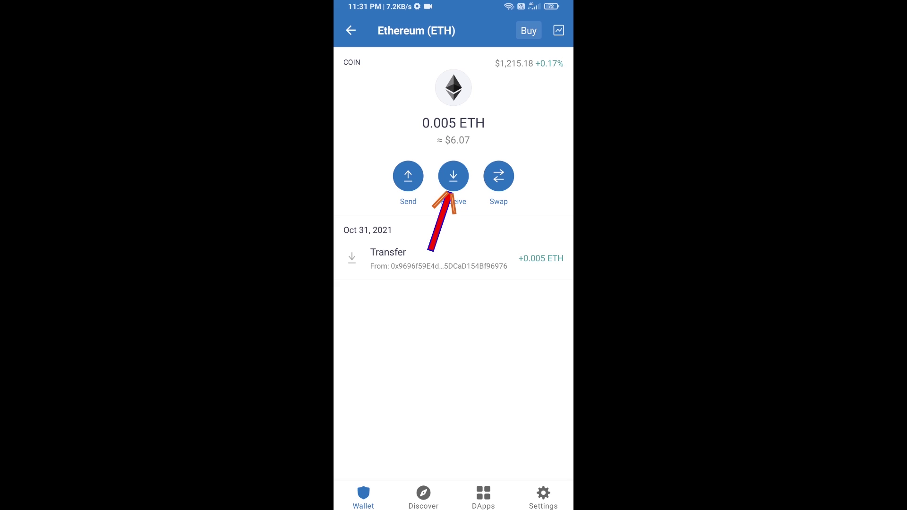
left_click(453, 176)
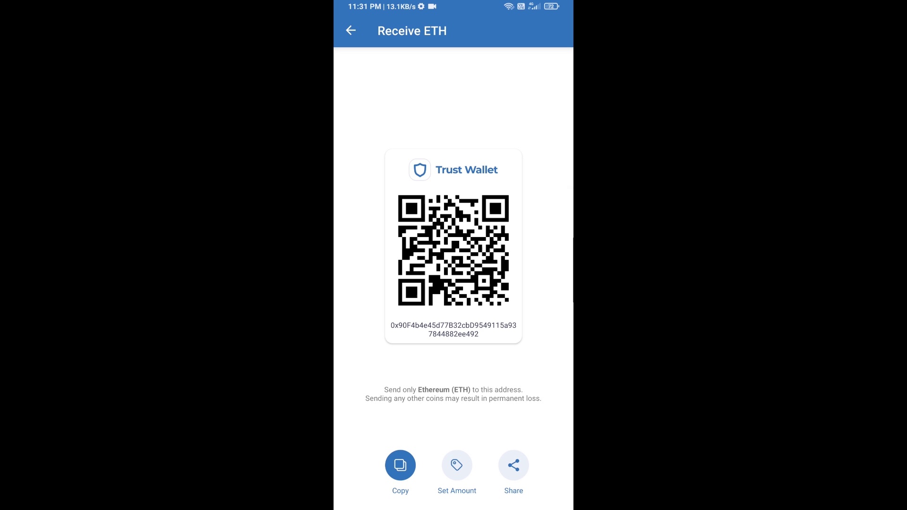
key("Escape")
key("Escape")
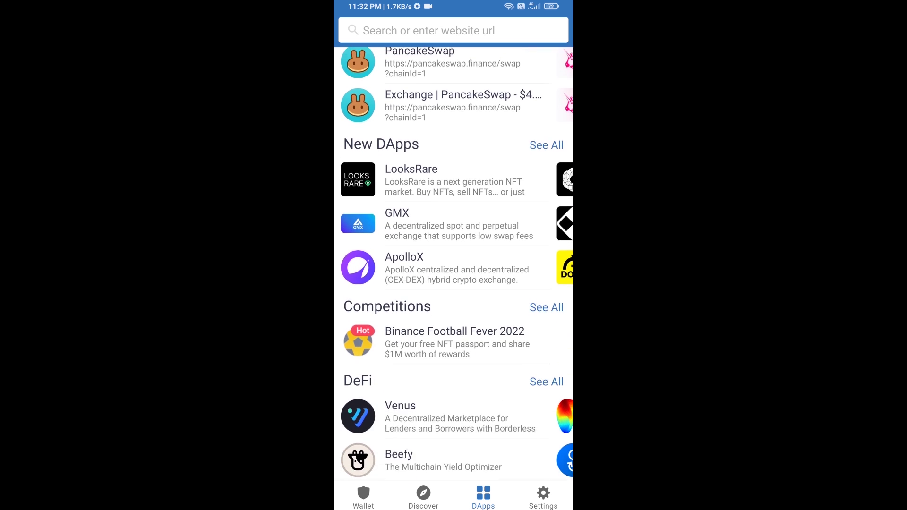
scroll(454, 283, "down", 5)
scroll(454, 283, "down", 2)
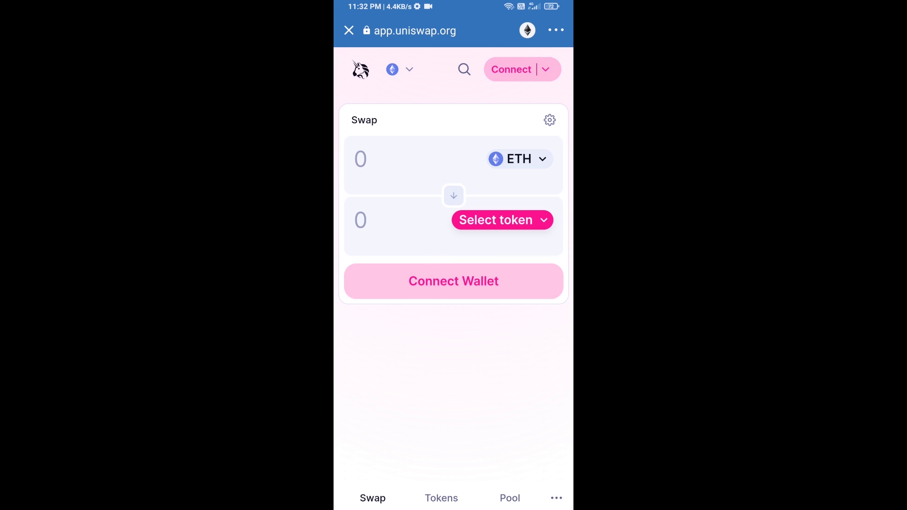
Connect Trust Wallet to Uniswap through WalletConnect and approve the connection.
left_click(454, 281)
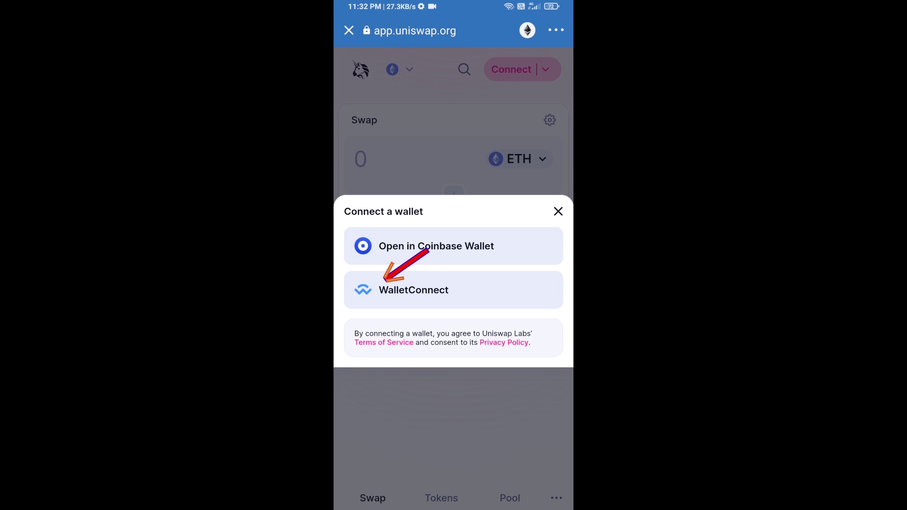
left_click(414, 289)
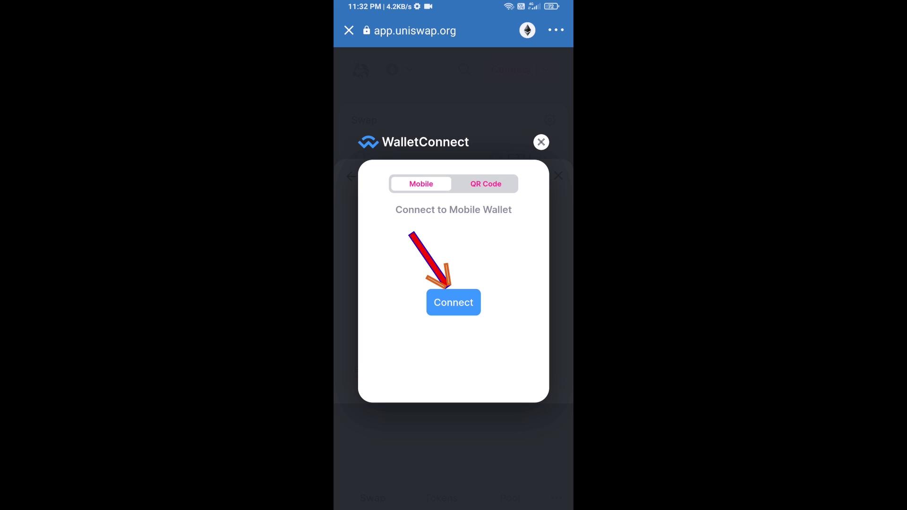
left_click(453, 302)
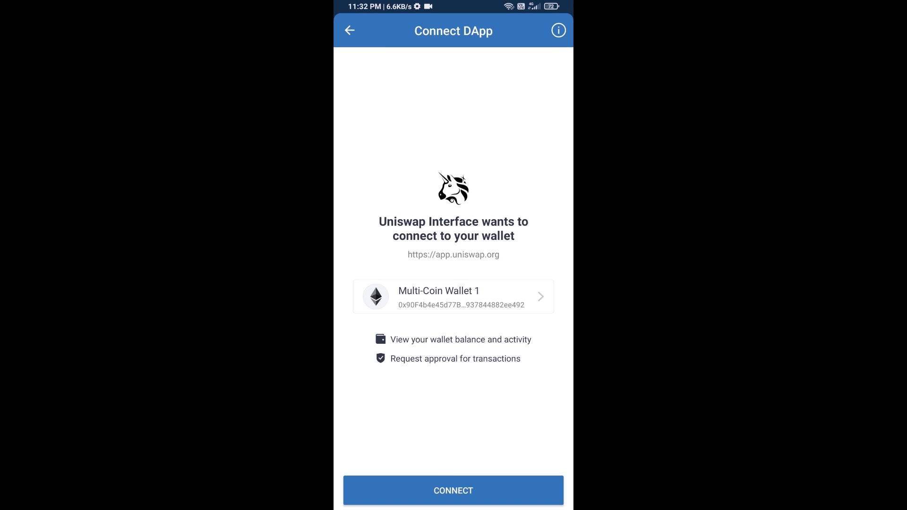
left_click(454, 490)
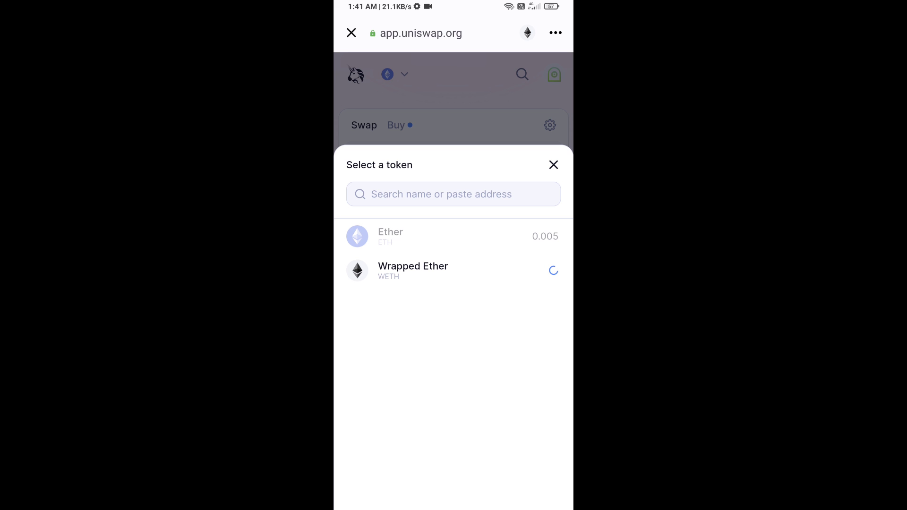
Copy the WOJAK Ethereum contract address from CoinMarketCap in Chrome.
key("super+Tab")
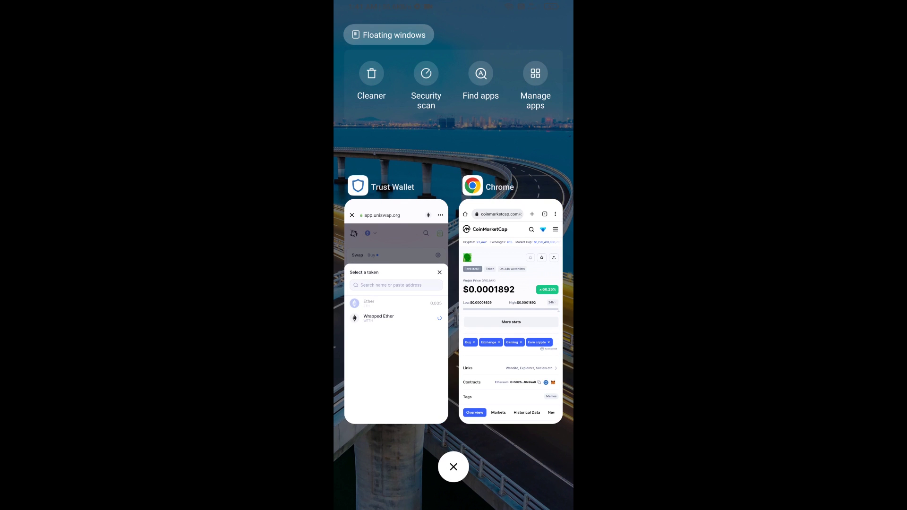
left_click(504, 319)
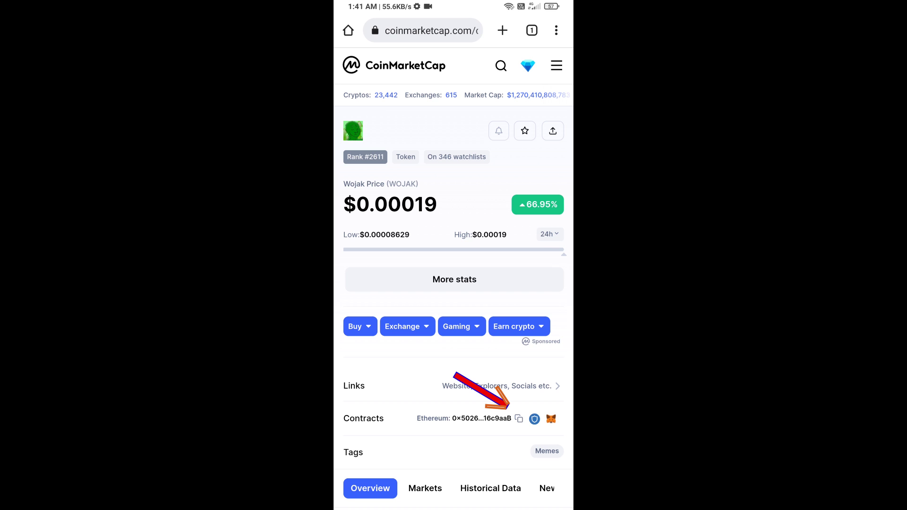
left_click(518, 418)
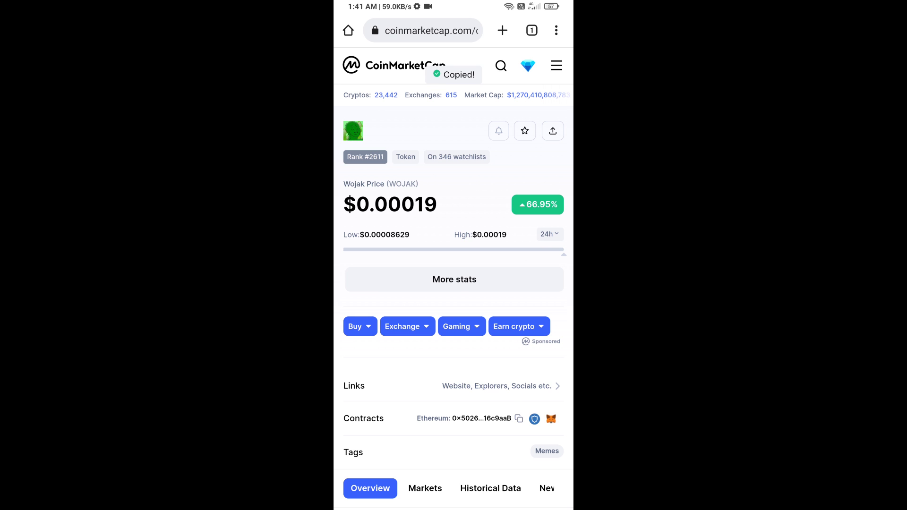
key("super+Tab")
Paste the WOJAK contract into token search, choose Wojak Coin, and accept its risk warning.
left_click(507, 304)
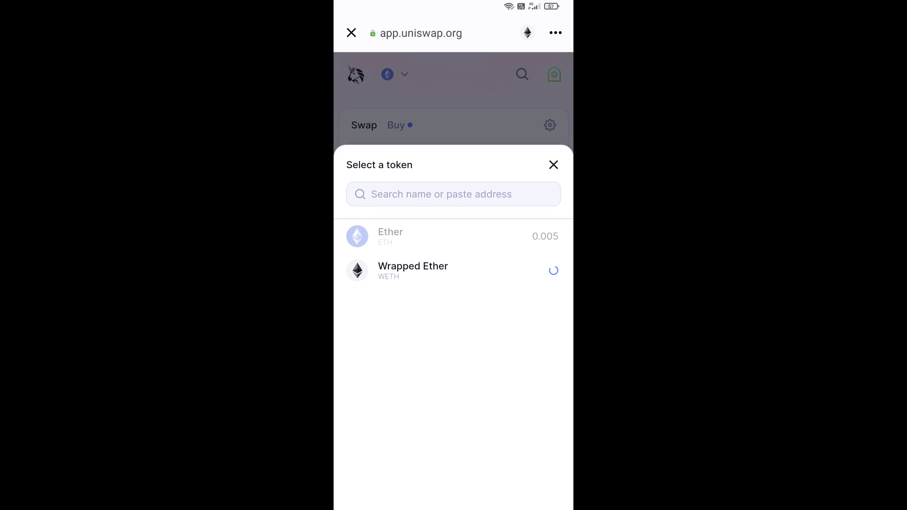
left_click(440, 195)
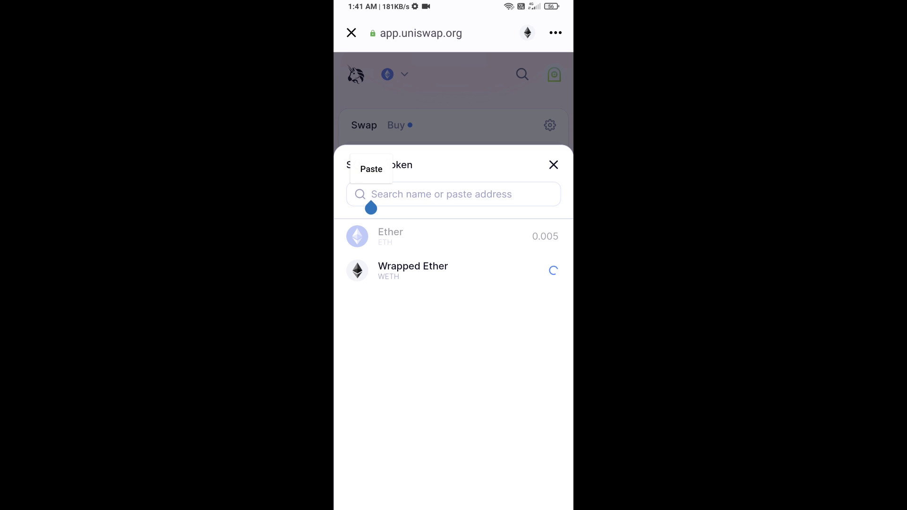
left_click(372, 170)
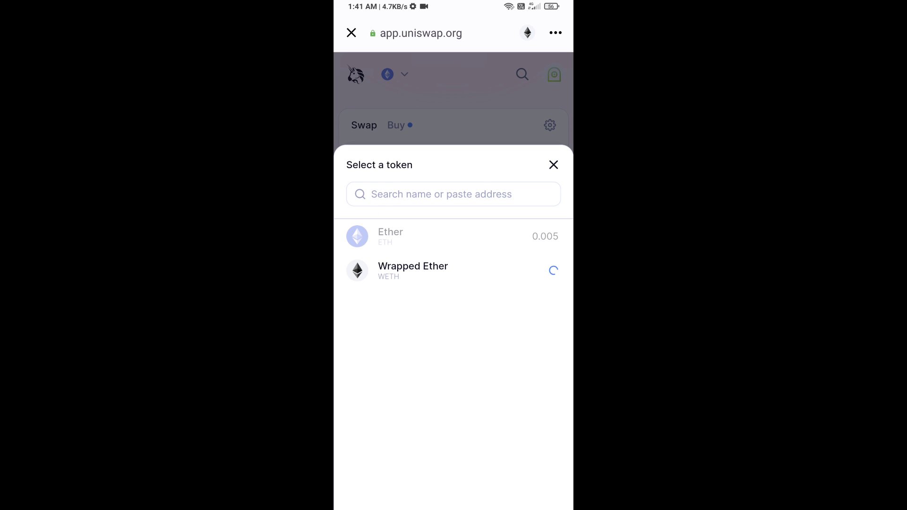
key("ctrl+v")
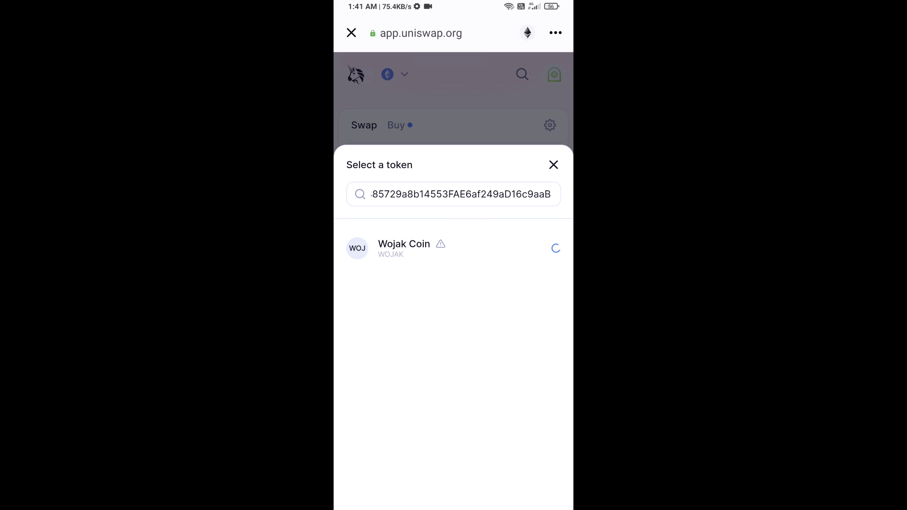
left_click(404, 248)
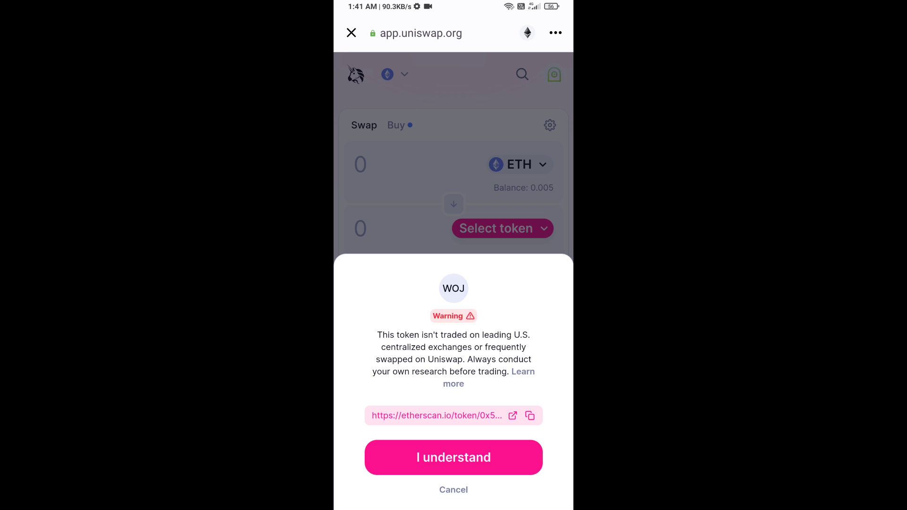
left_click(453, 457)
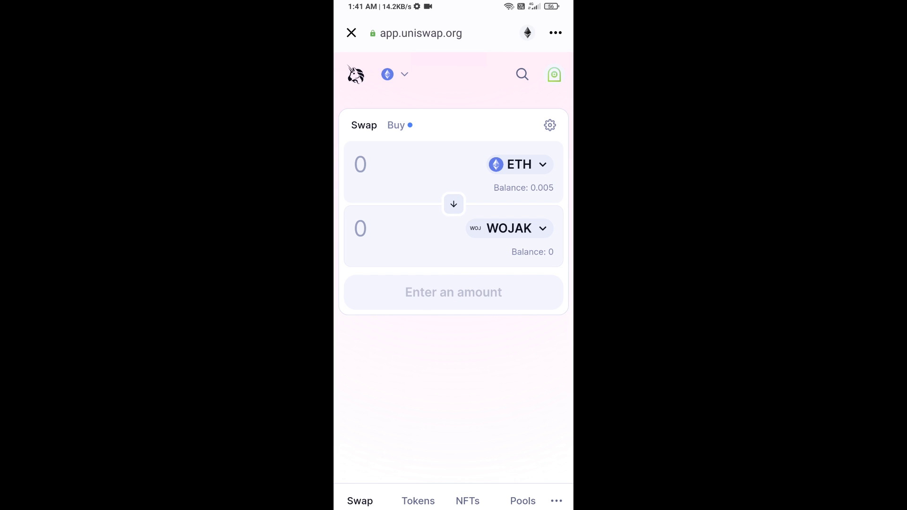
Change the swap slippage tolerance from 6.00 to 5%.
left_click(550, 125)
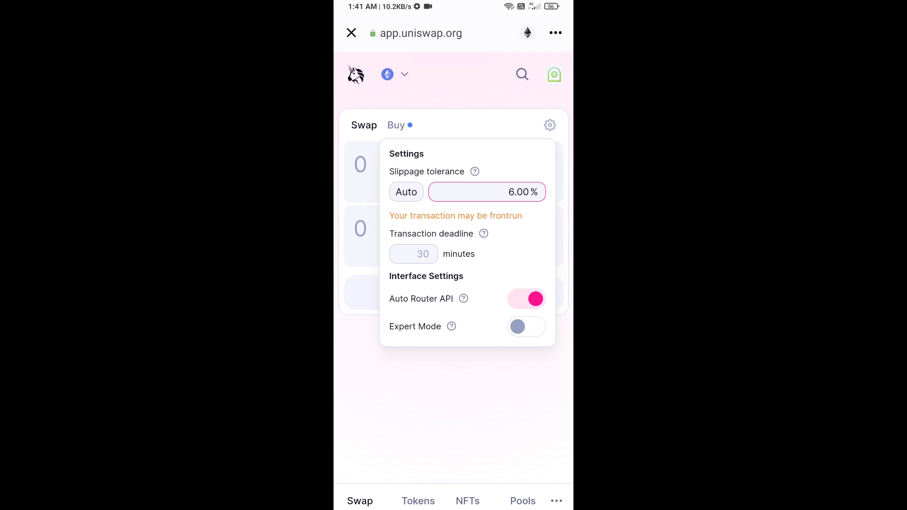
left_click(510, 191)
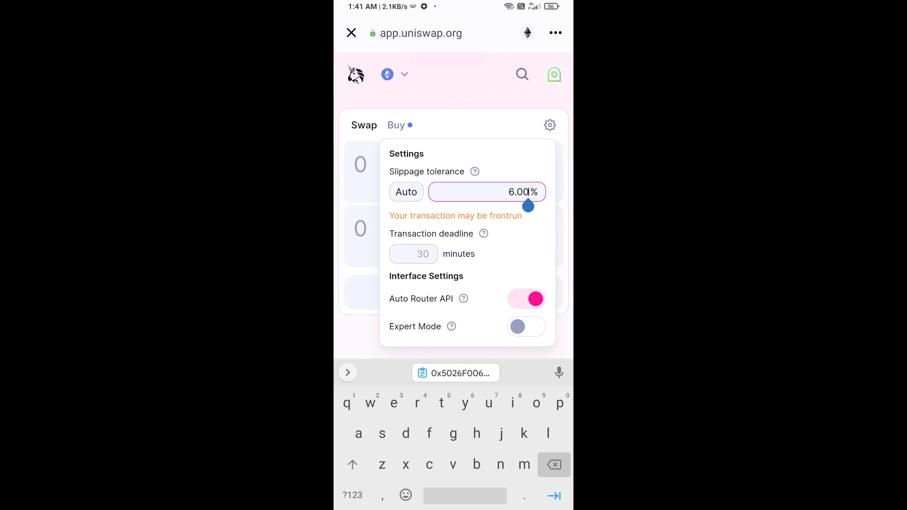
key("BackSpace")
key("BackSpace")
key("BackSpace")
left_click(352, 495)
type("5")
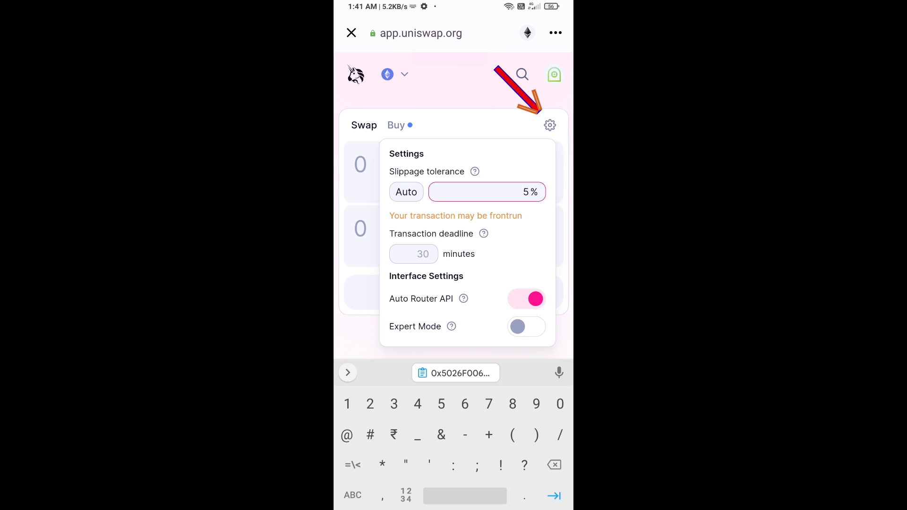
Enter 0.005 WOJAK to receive and submit the ETH to WOJAK swap.
left_click(550, 125)
left_click(397, 228)
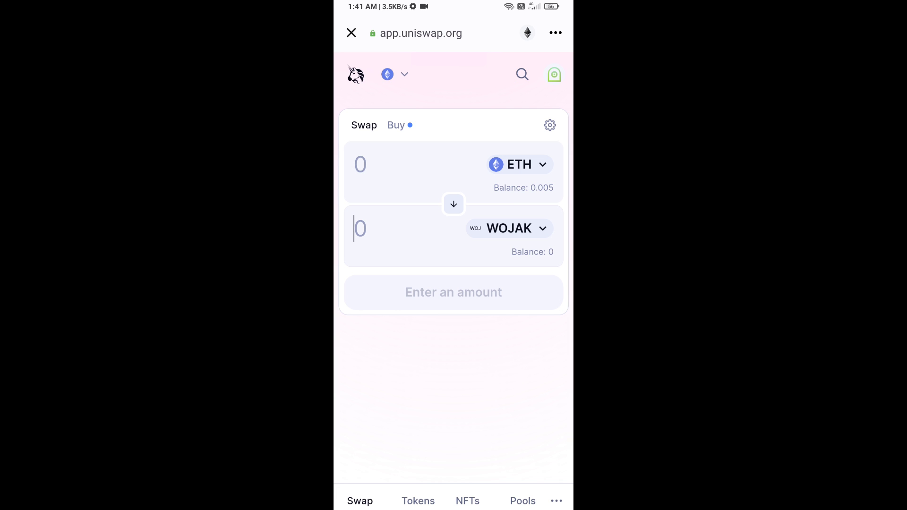
type("0.005")
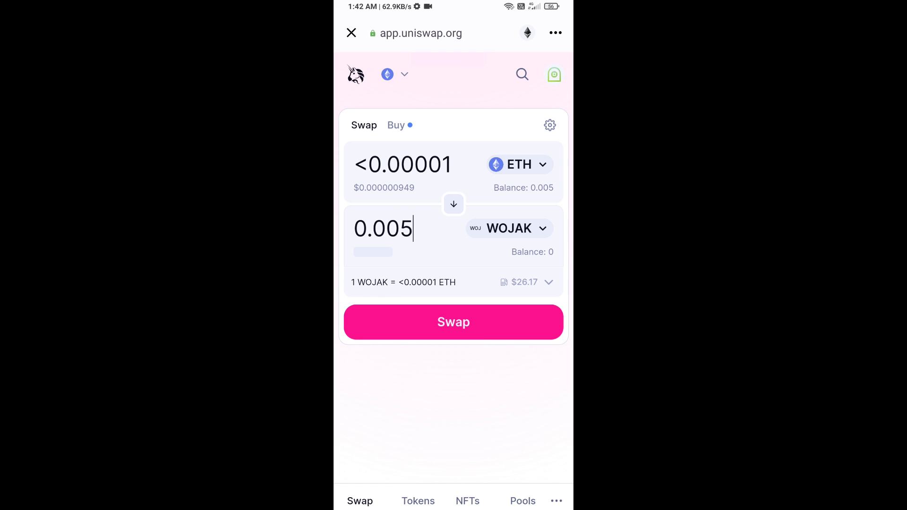
left_click(453, 322)
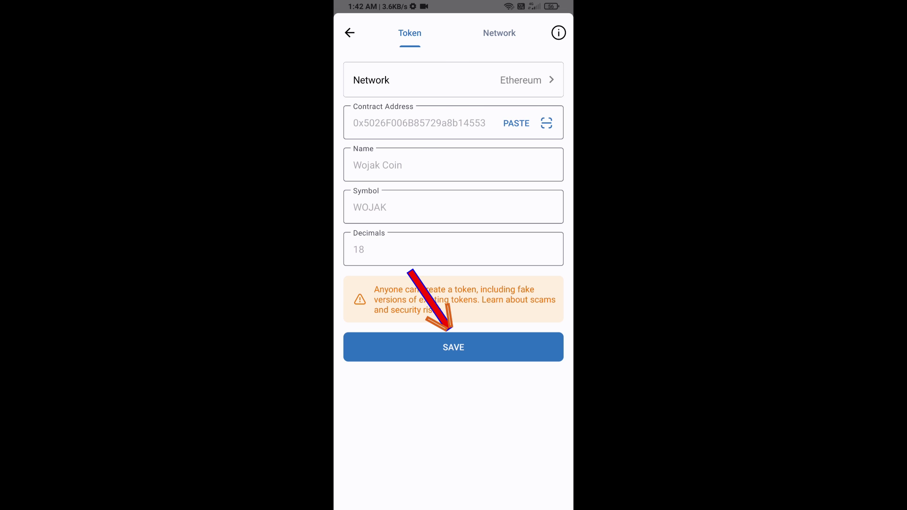
Save Wojak Coin (WOJAK, 18 decimals) as a custom token.
left_click(454, 347)
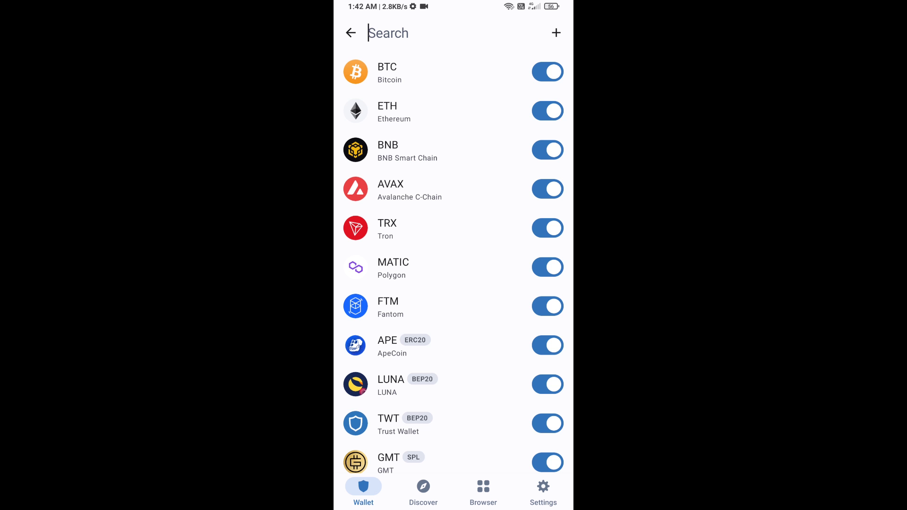